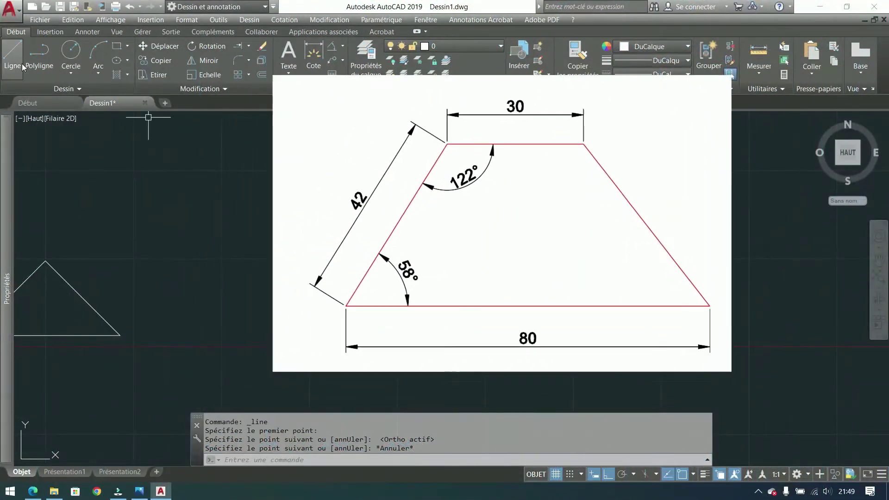
Step: Draw an 80-unit horizontal baseline leftward and continue it with a 42-unit vertical line upward from its left end
left_click(17, 64)
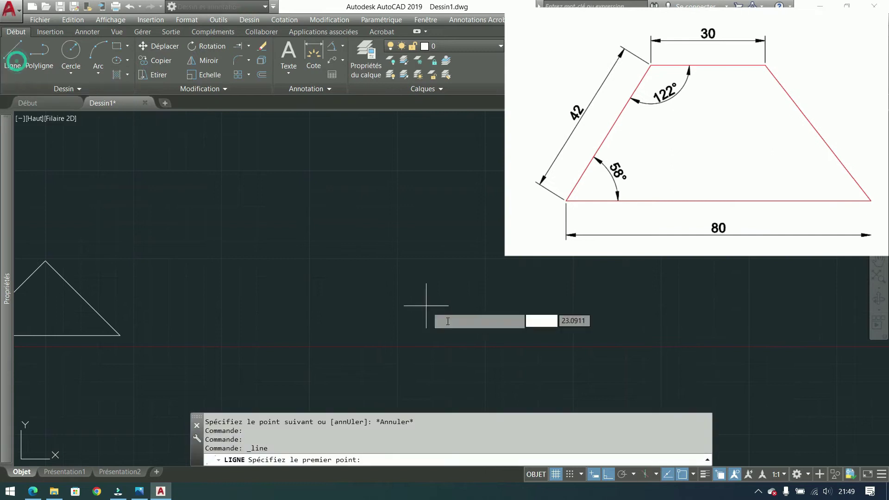
left_click(493, 327)
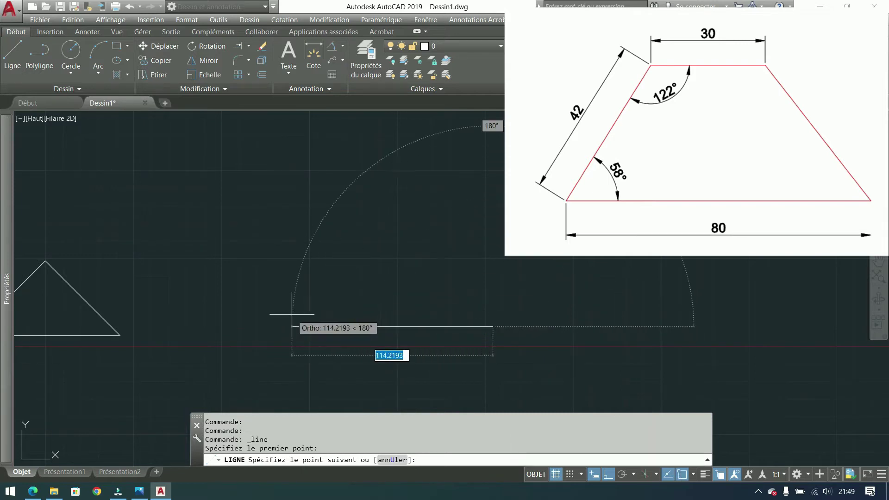
type("80")
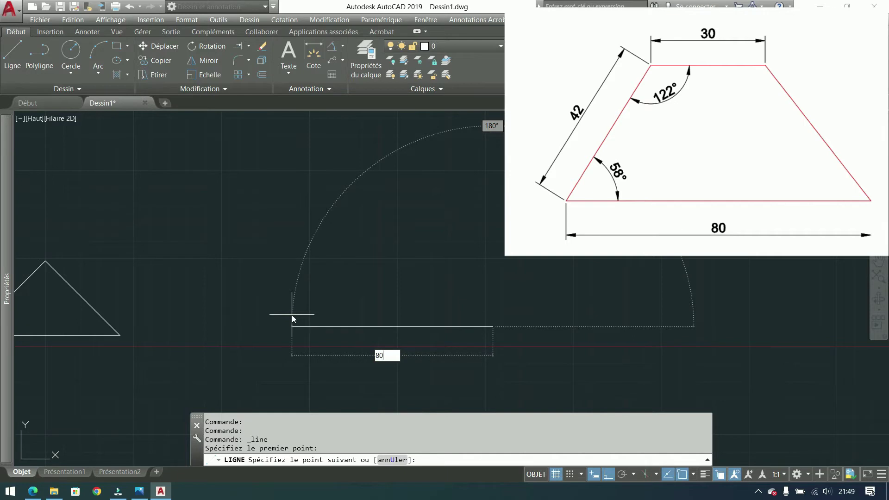
key("Return")
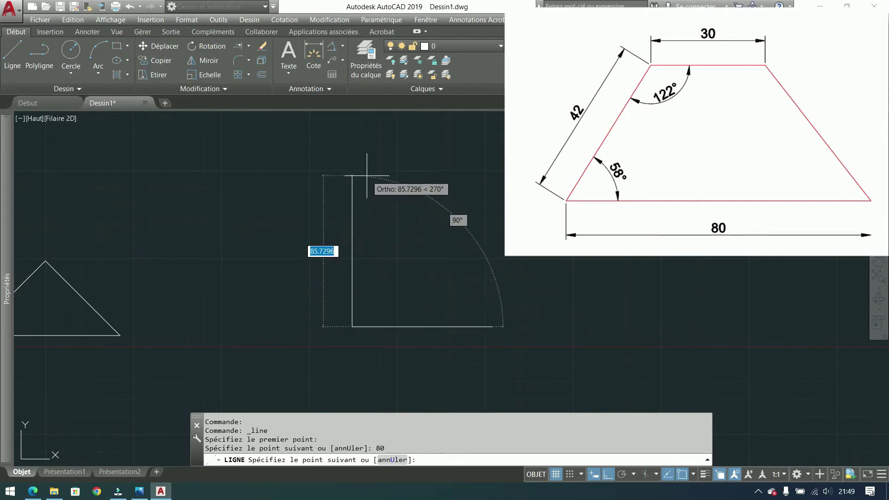
type("42")
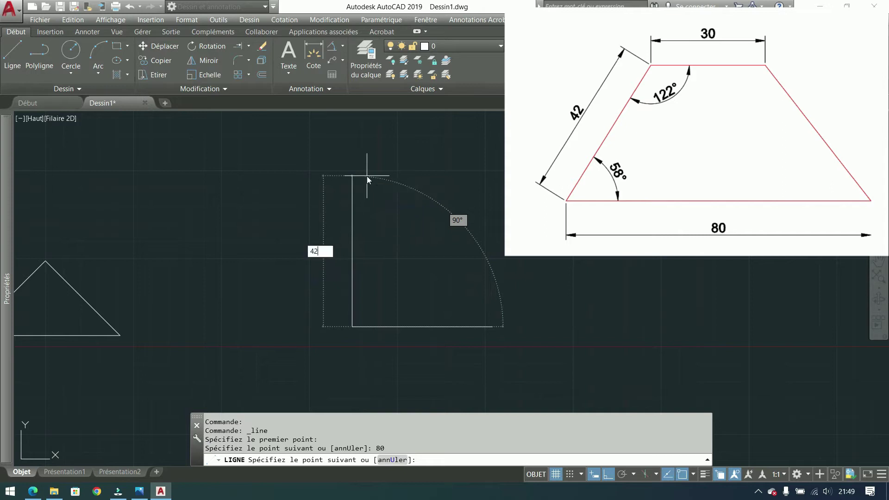
key("Return")
key("Return")
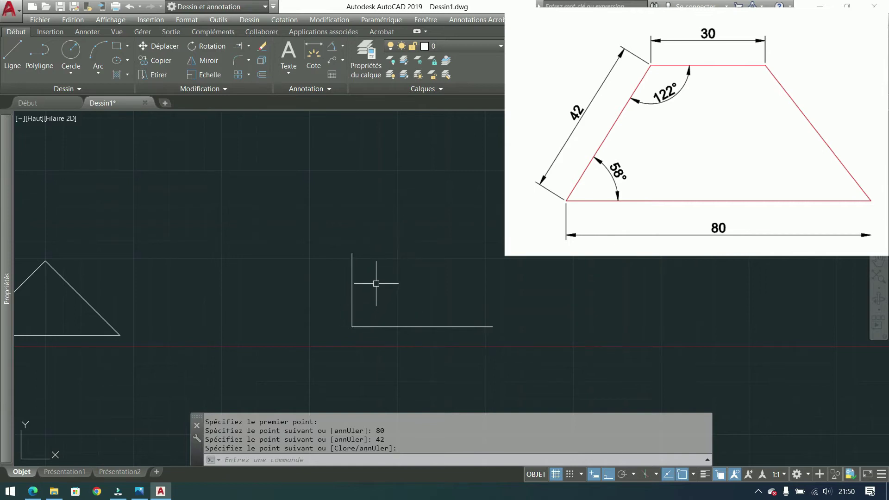
key("Escape")
Step: Rotate the 42-unit vertical line by 58° about the corner it shares with the baseline
left_click(353, 278)
left_click(206, 46)
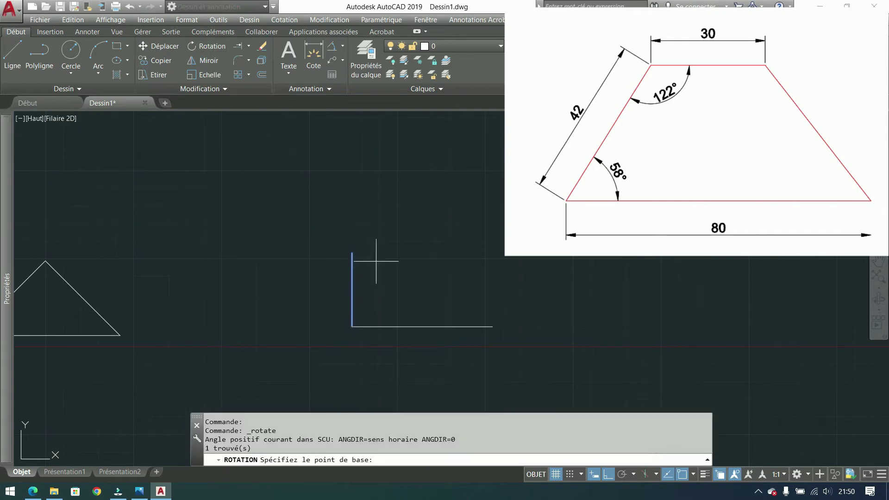
left_click(352, 326)
type("58")
key("Return")
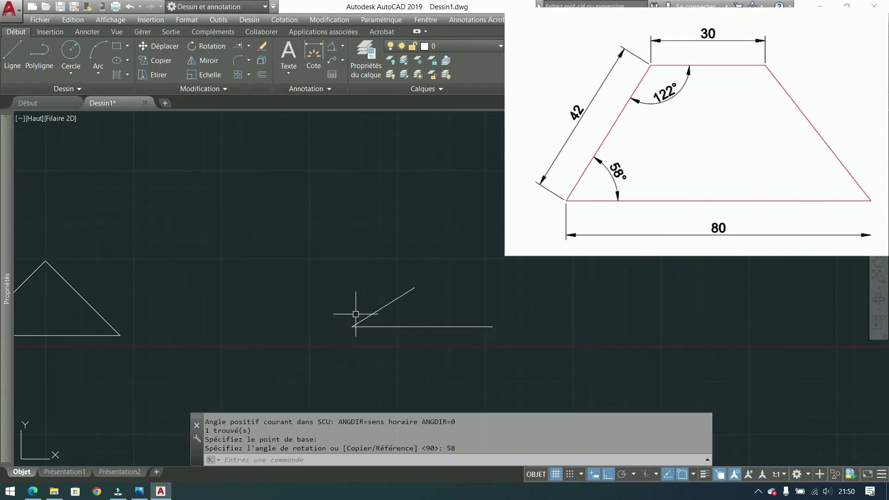
Step: Undo the 58° rotation of the 42-unit line
middle_click_drag(418, 331, 334, 354)
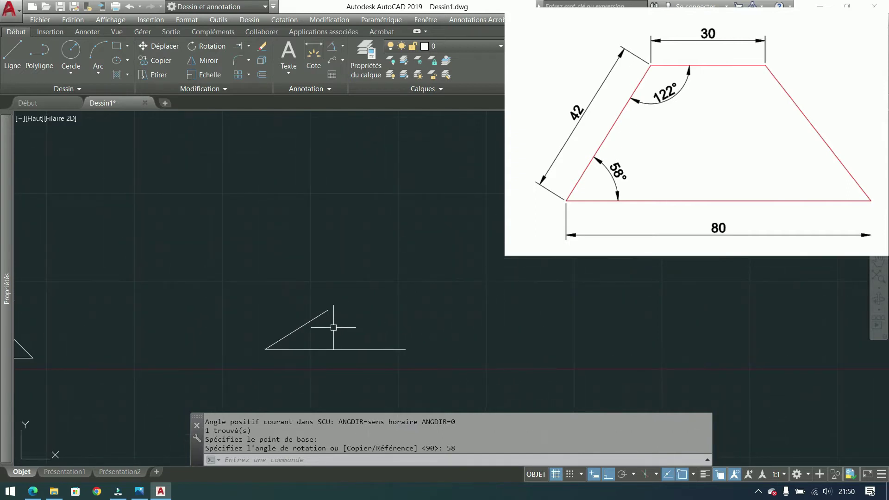
key("ctrl+z")
key("ctrl+z")
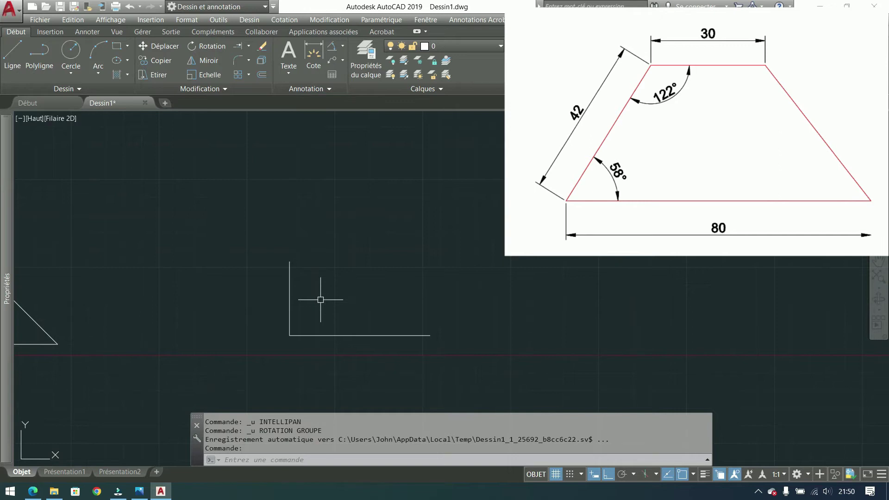
Step: Rotate a copy of the 42-unit vertical line by 32° about the corner it shares with the baseline, keeping the original
left_click(351, 282)
left_click(266, 290)
left_click(206, 46)
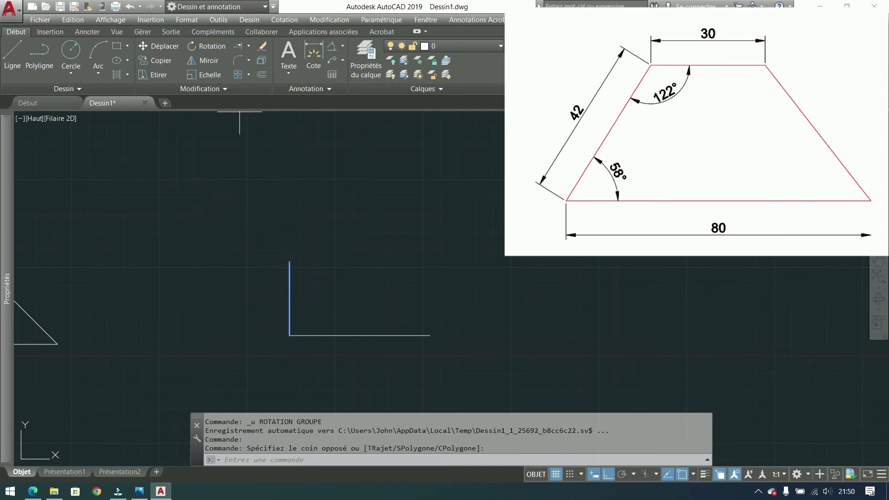
left_click(289, 335)
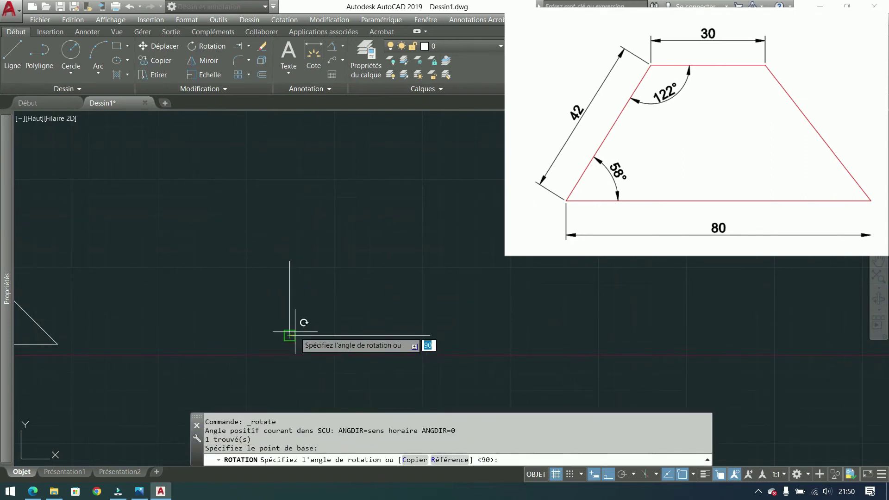
type("c")
key("Return")
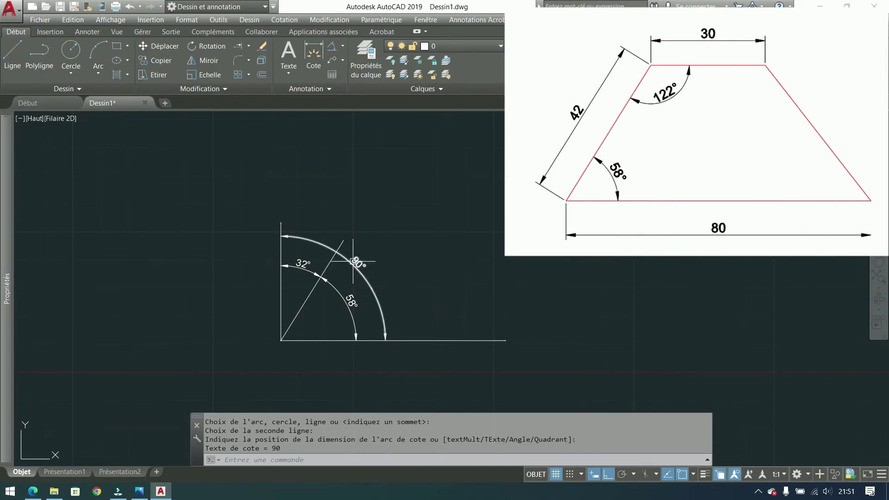
left_click(281, 245)
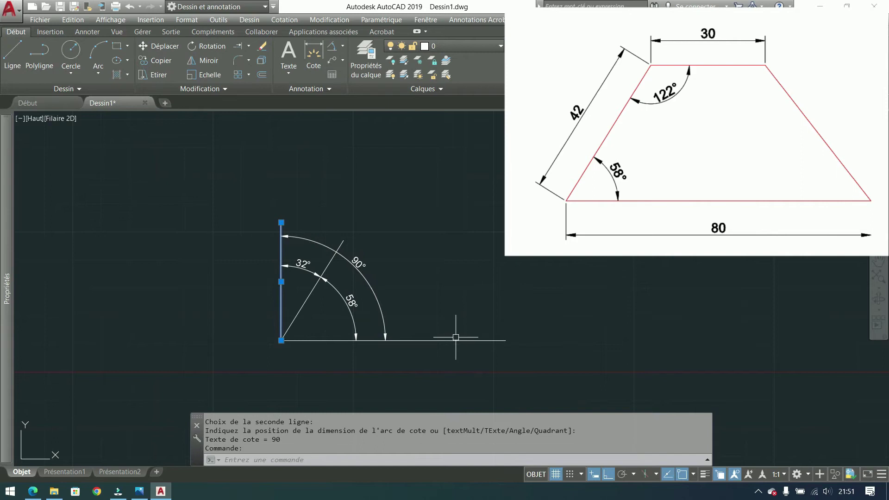
left_click(460, 341)
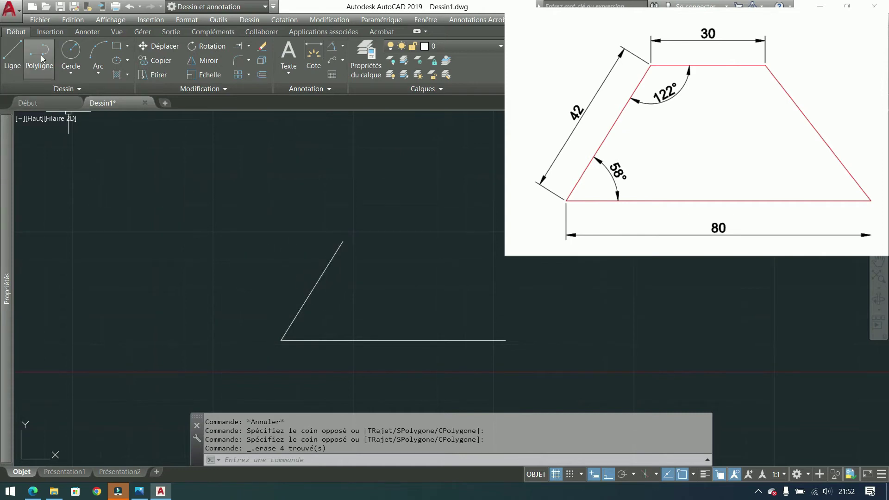
left_click(22, 60)
left_click(343, 241)
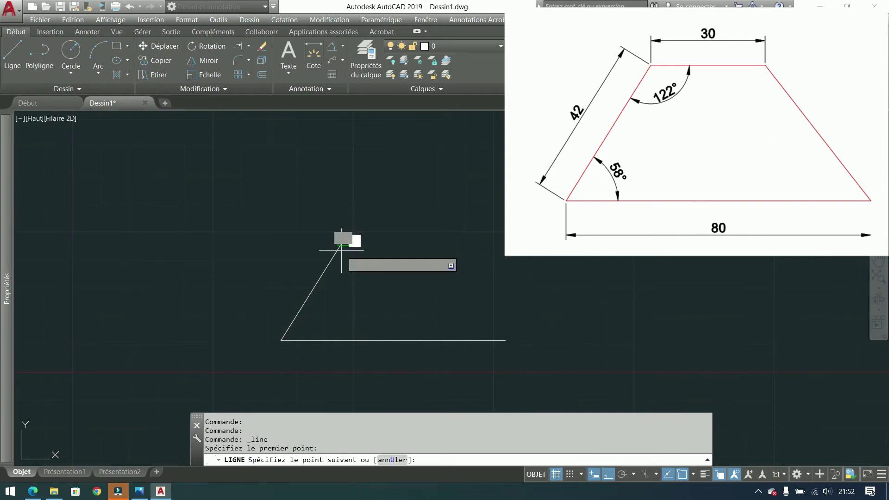
key("F8")
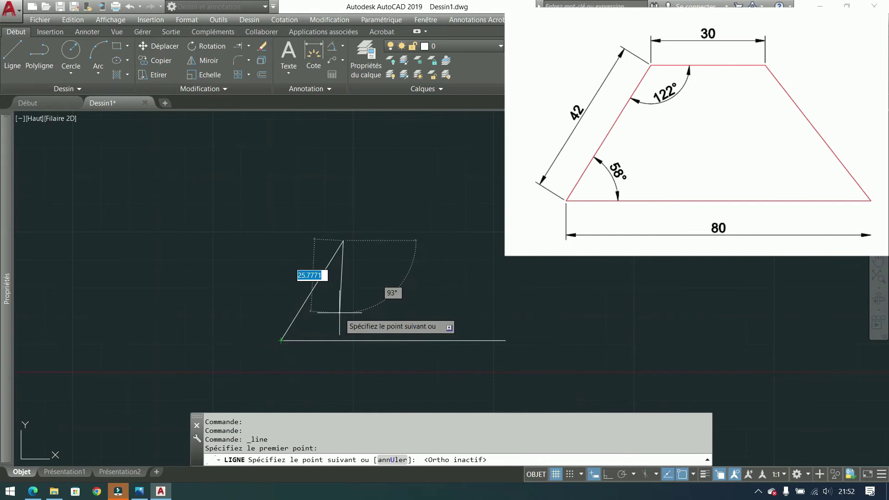
key("F8")
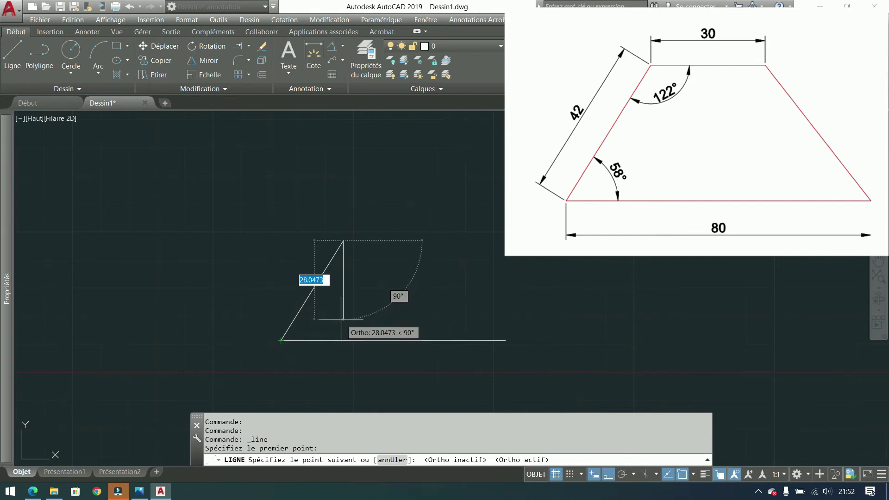
key("F8")
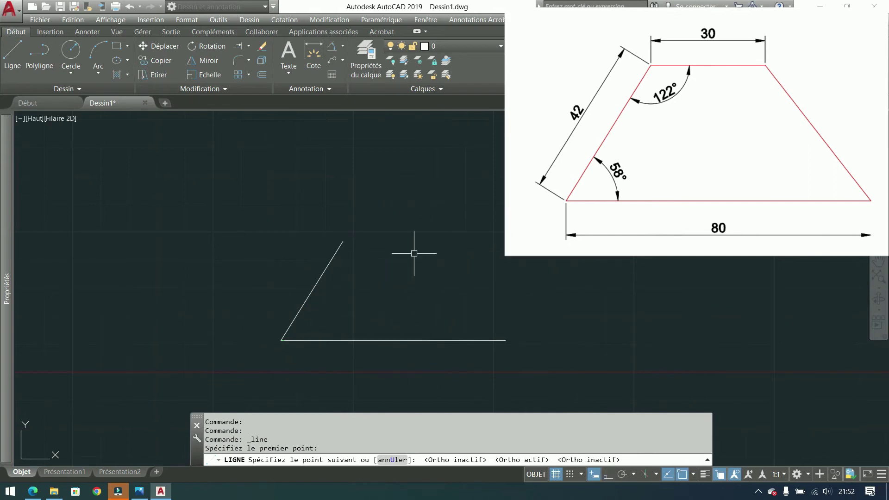
key("Escape")
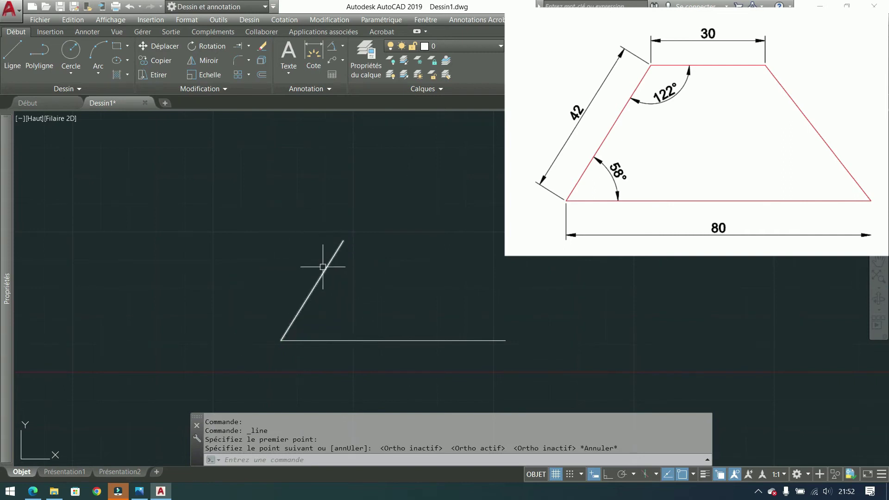
Step: Draw a 30-unit line from the slanted side's upper end along that side toward the lower-left corner
left_click(12, 51)
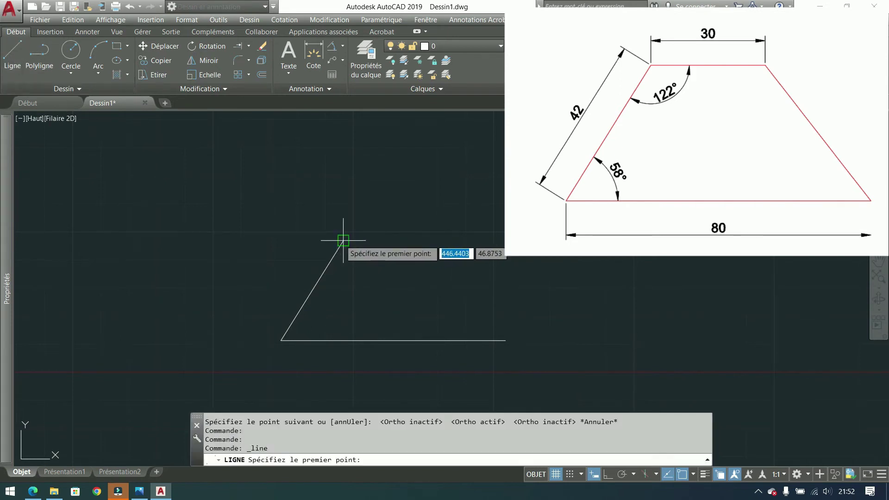
left_click(342, 240)
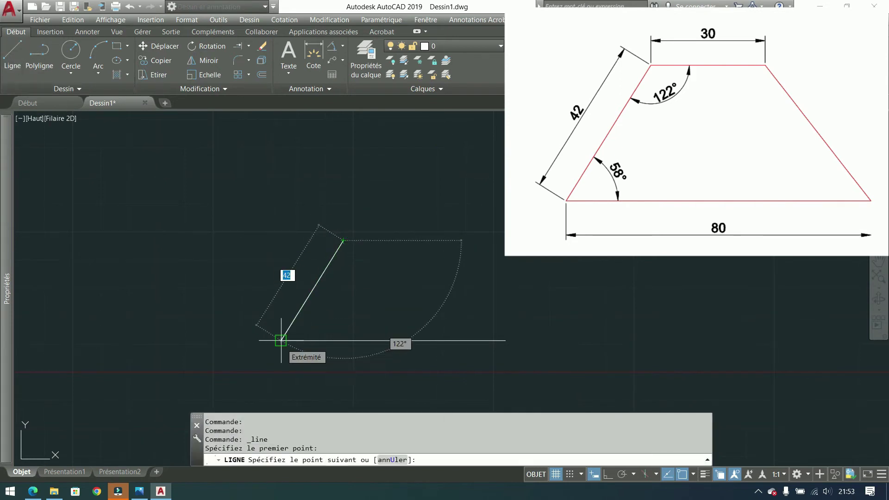
key("Return")
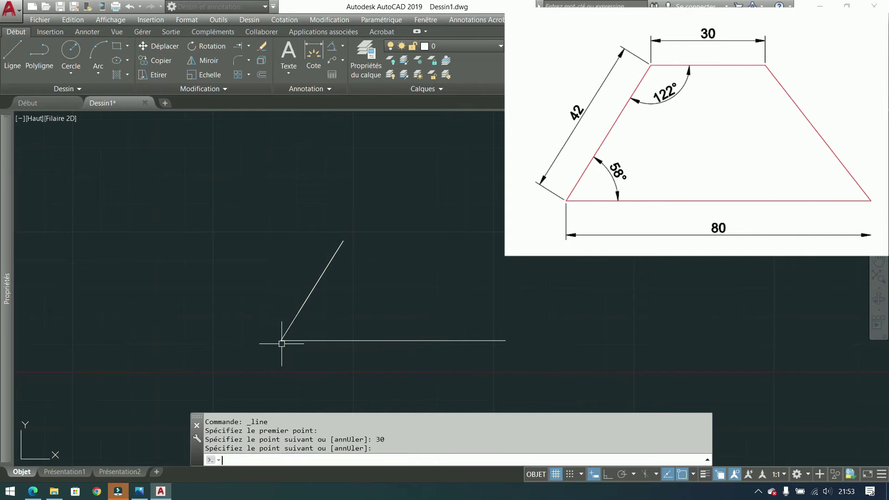
key("Return")
Step: Rotate the 30-unit line overlapping the slanted side by -122° about that side's upper end
left_click(337, 248)
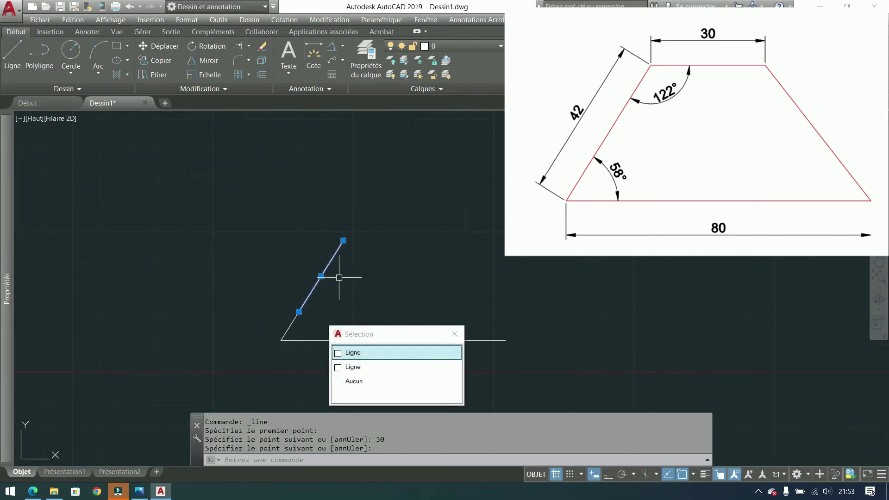
left_click(360, 354)
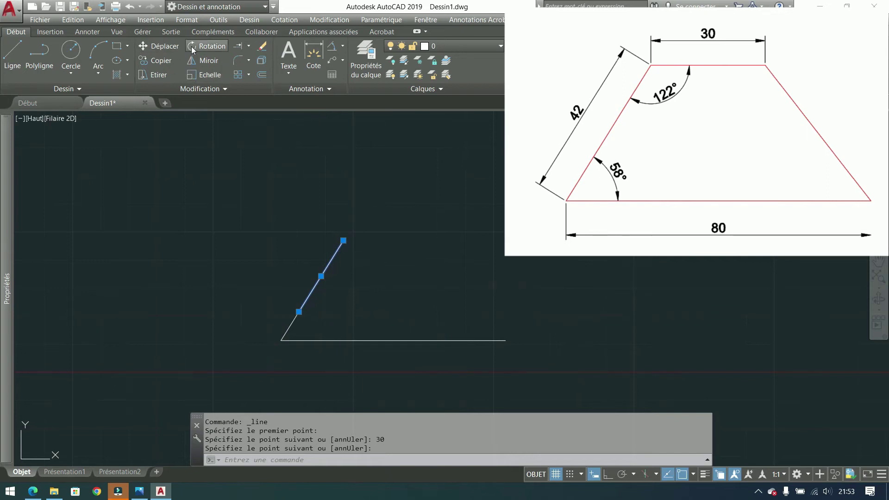
left_click(206, 45)
left_click(343, 240)
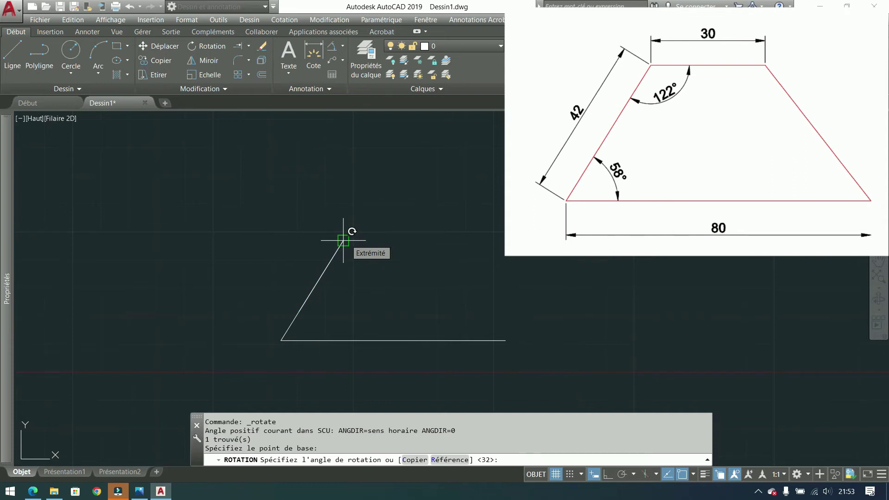
type("-122")
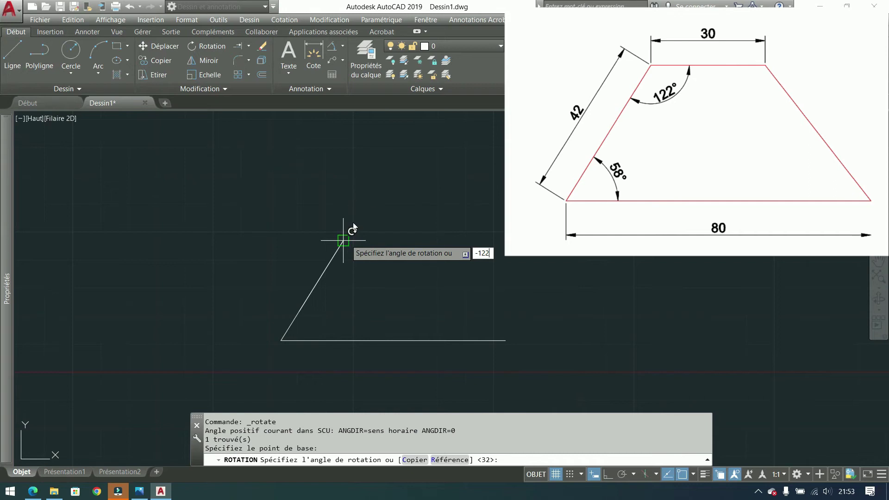
key("Return")
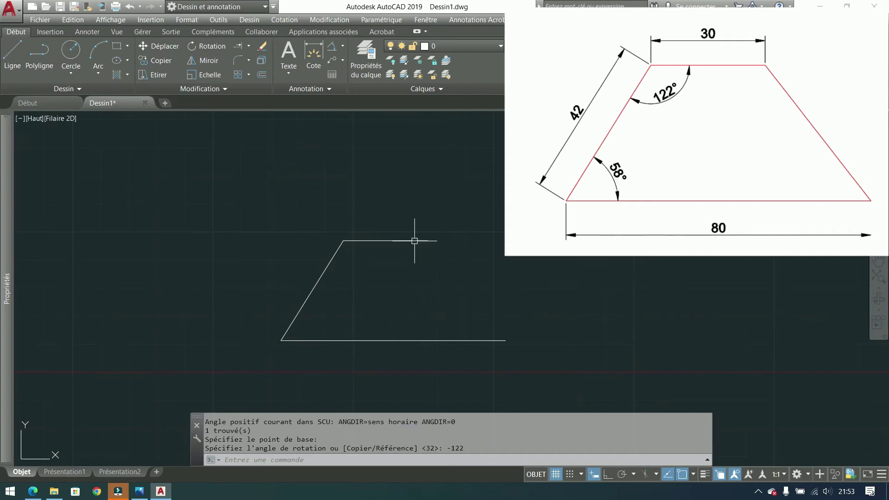
Step: Erase the 30-unit horizontal line attached to the slanted side's upper end
left_click(375, 240)
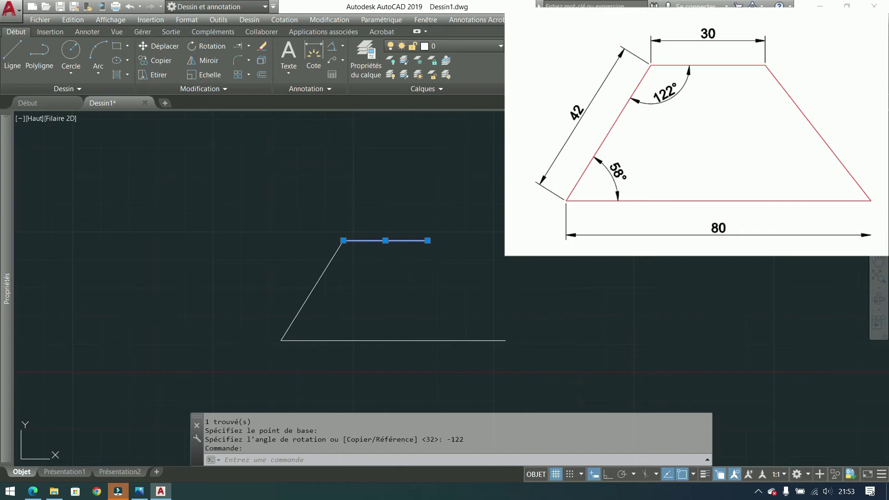
key("Delete")
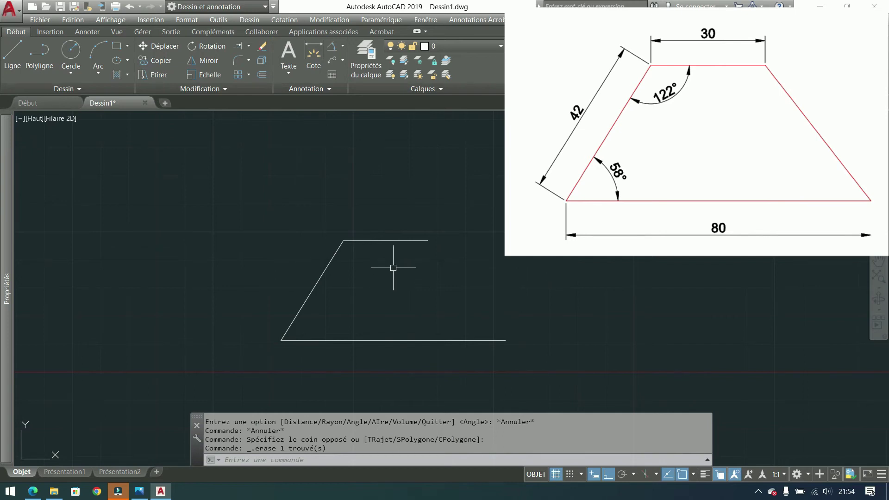
left_click(431, 203)
left_click(383, 259)
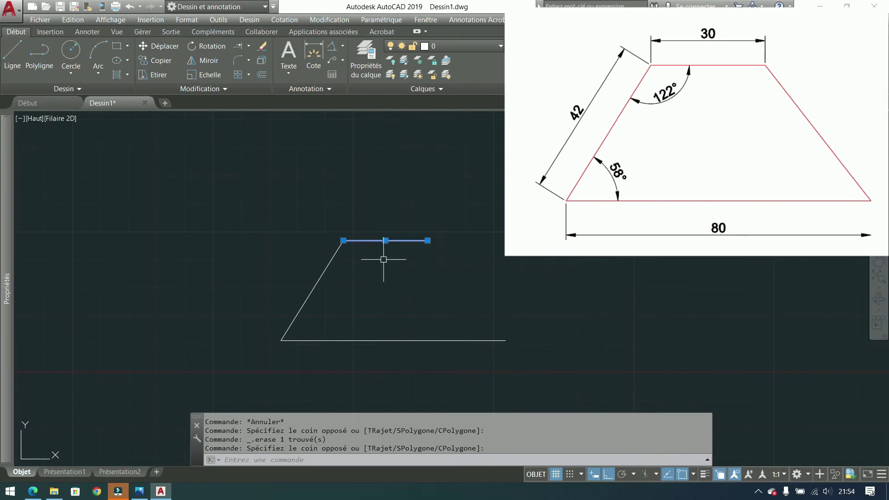
key("Delete")
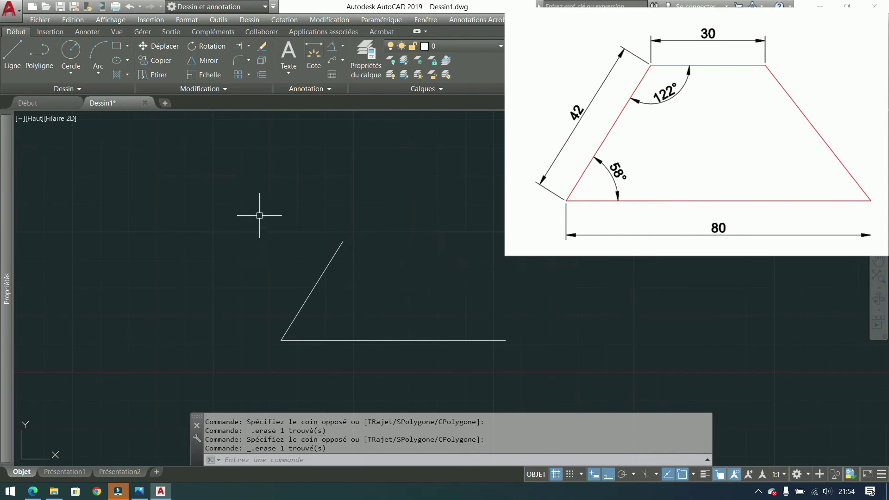
Step: Draw a 30-unit horizontal line to the right from the upper end of the slanted side
left_click(13, 60)
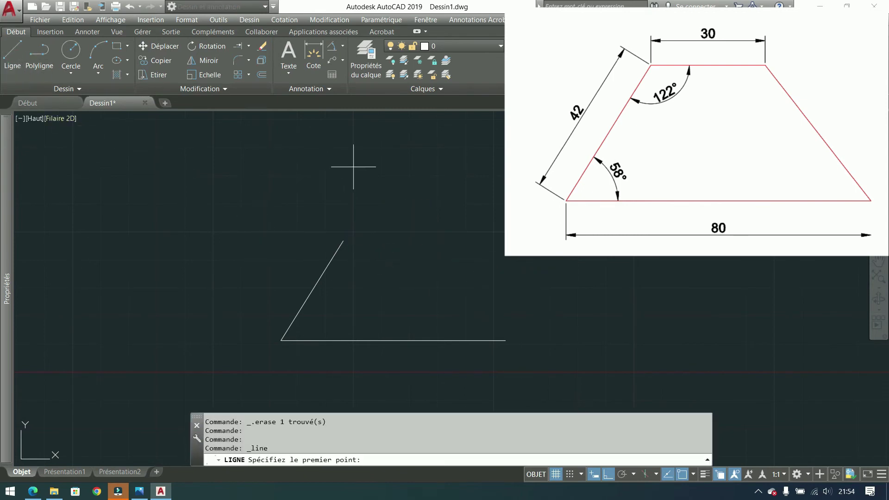
left_click(343, 240)
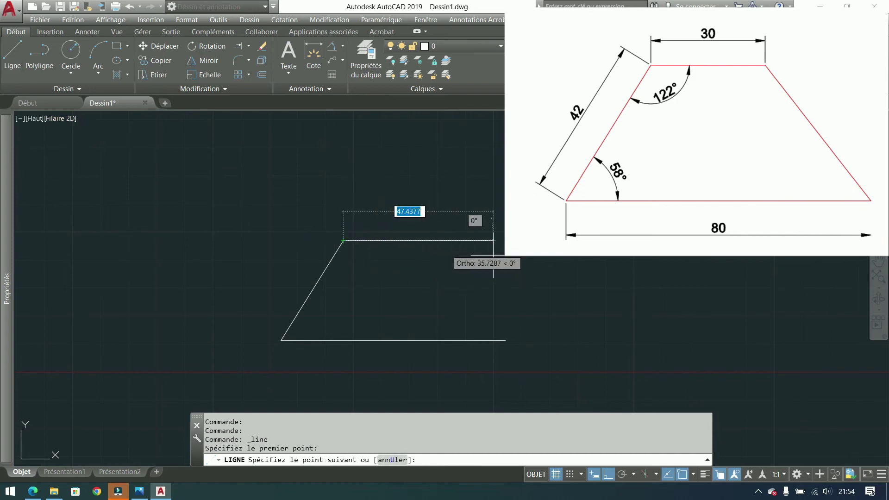
type("30")
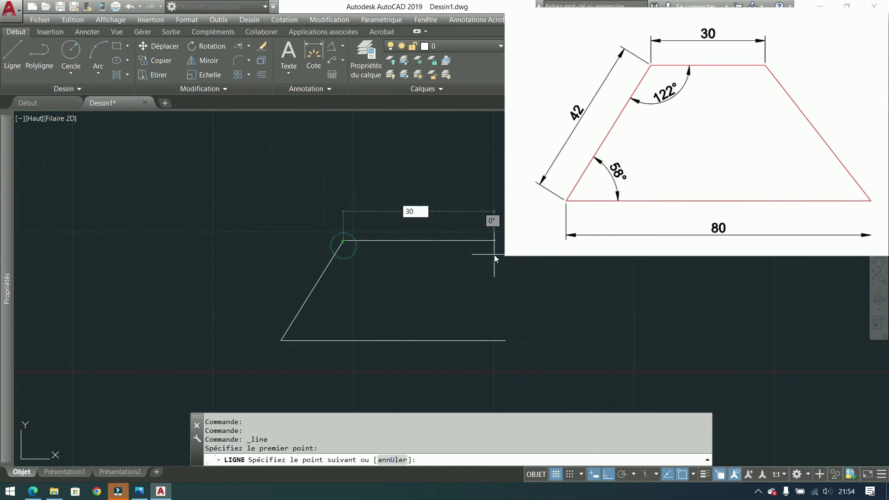
key("Return")
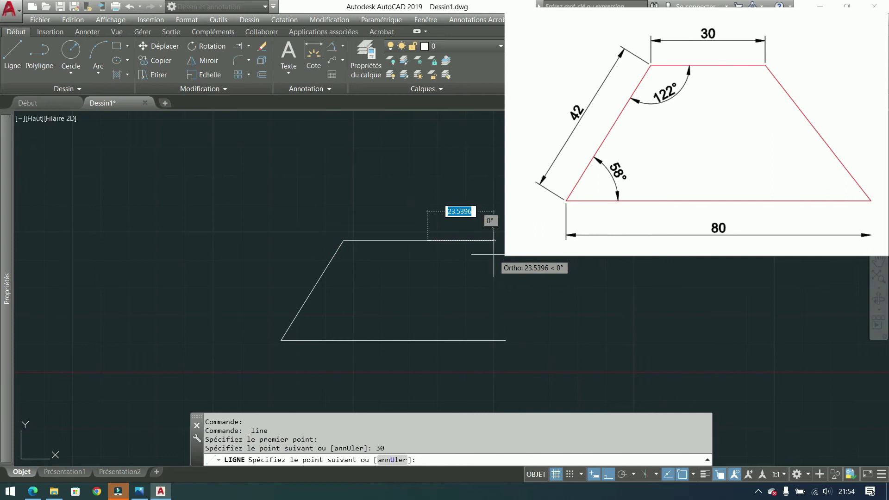
Step: With ortho mode off, close the trapezoid with a line from the top edge's free end to the baseline's right end
key("F8")
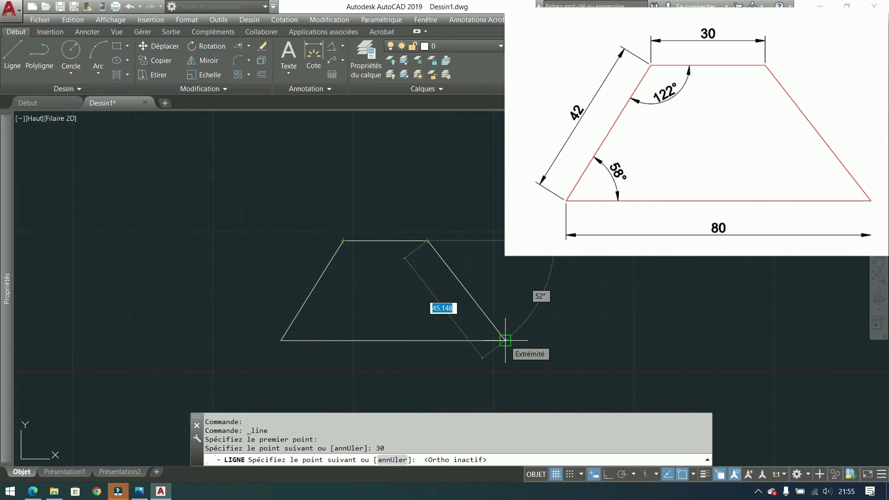
left_click(505, 341)
key("Return")
key("Return")
key("Escape")
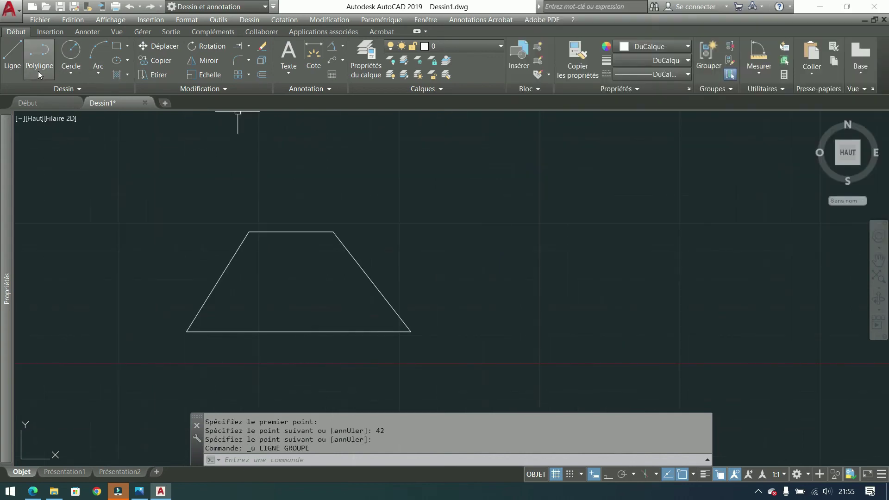
Step: Draw a 42-unit vertical line upward from the baseline's right end
left_click(13, 53)
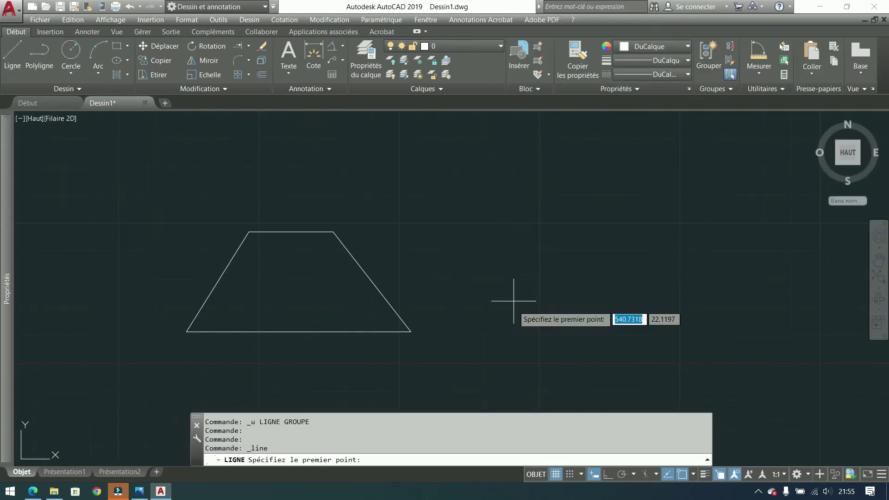
left_click(410, 332)
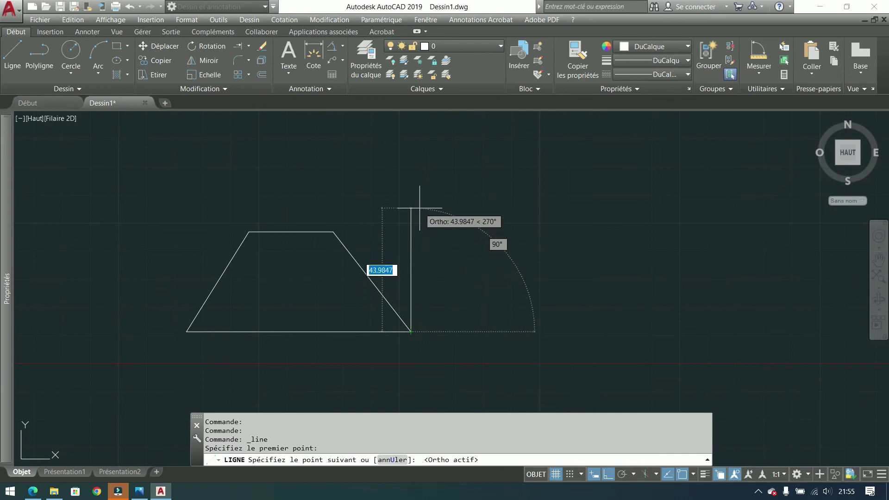
type("42")
key("Return")
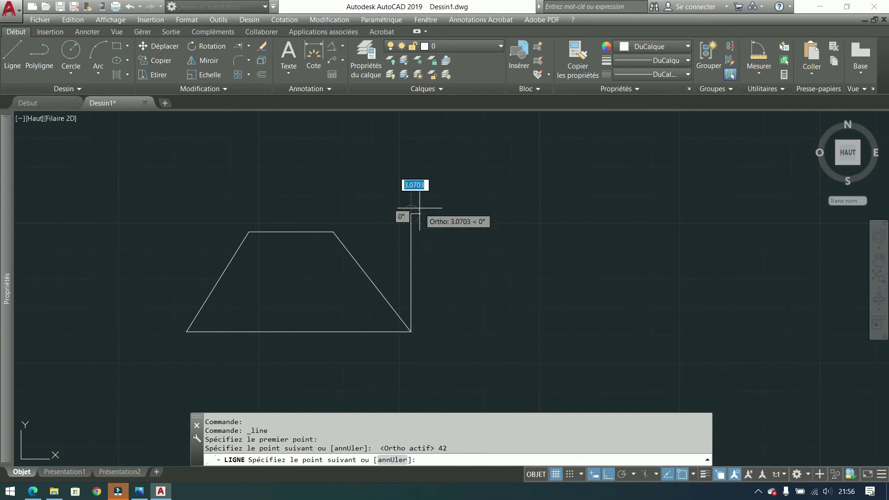
key("Return")
Step: Rotate the 42-unit vertical line by -32° about the trapezoid's lower-right corner
left_click(411, 242)
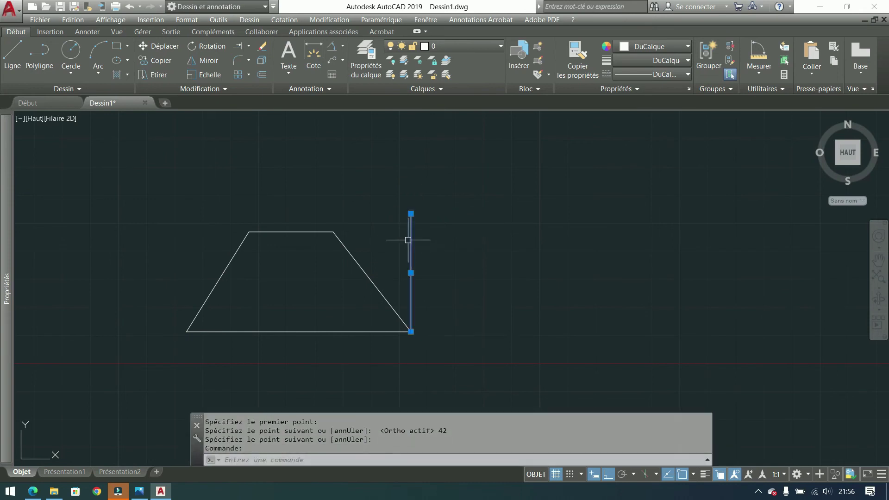
left_click(200, 46)
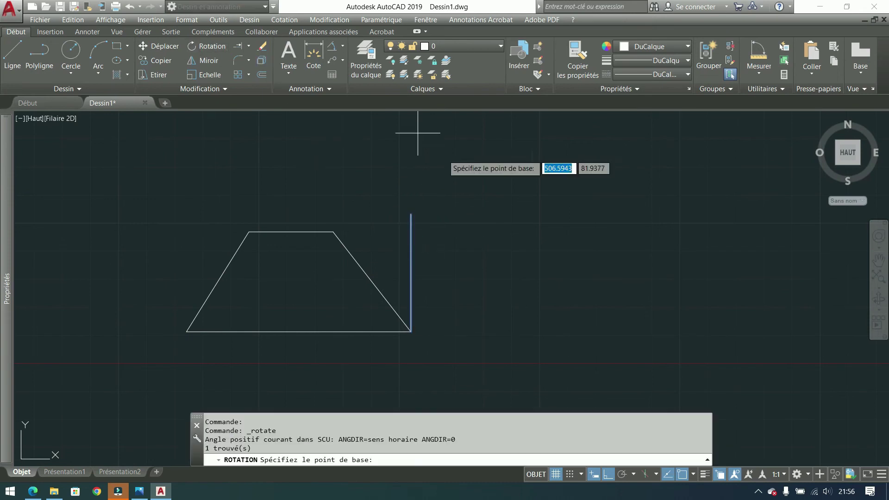
left_click(410, 331)
type("-32")
key("Return")
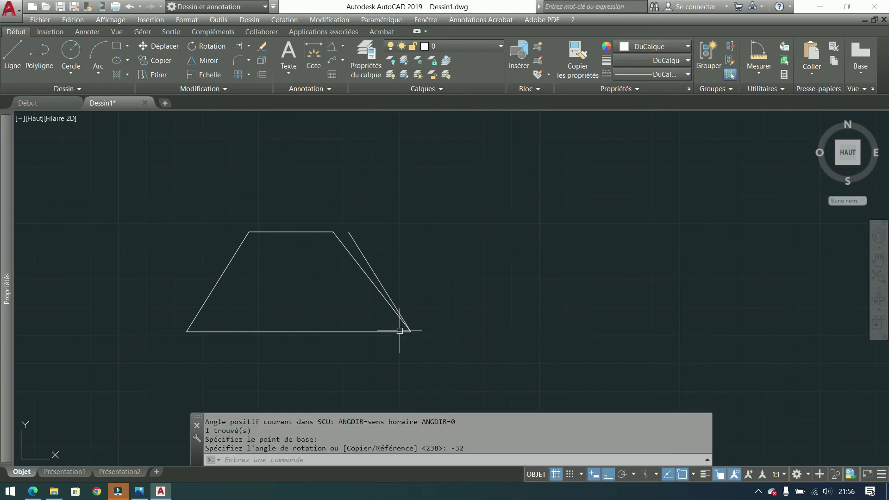